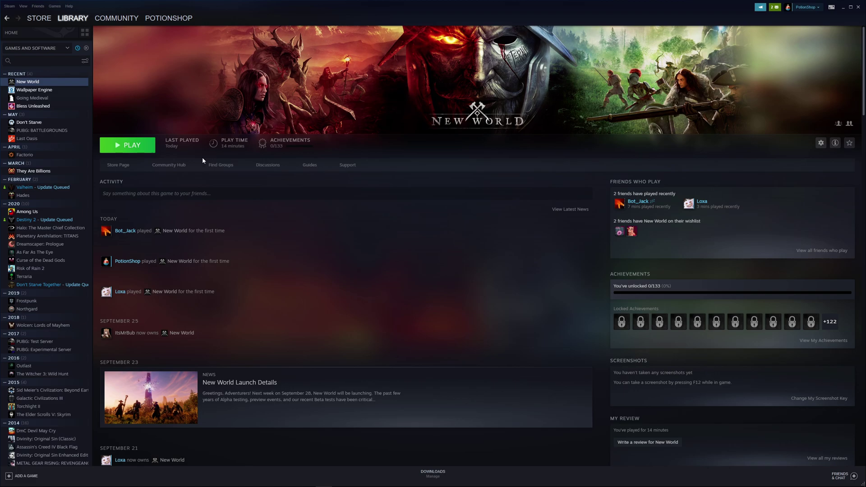
Try to launch New World from the library and dismiss the error dialog.
{"action": "left_click", "coordinate": [142, 146]}
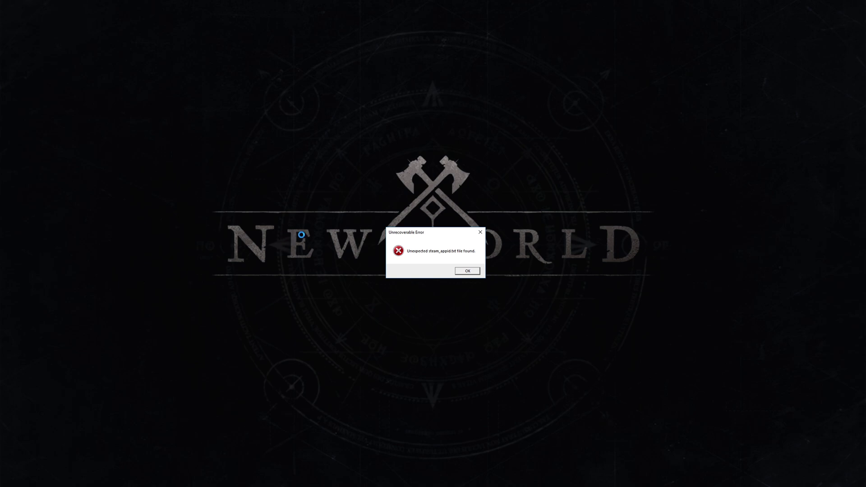
{"action": "left_click_drag", "start_coordinate": [339, 185], "coordinate": [201, 161]}
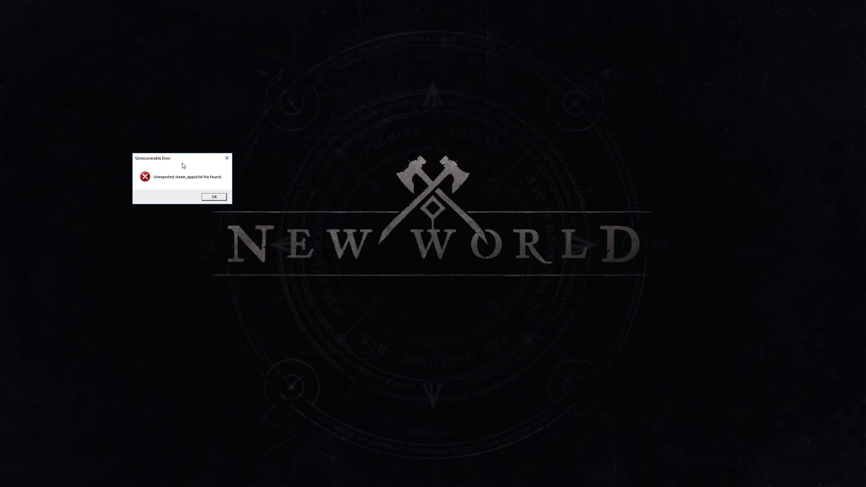
{"action": "left_click", "coordinate": [214, 198]}
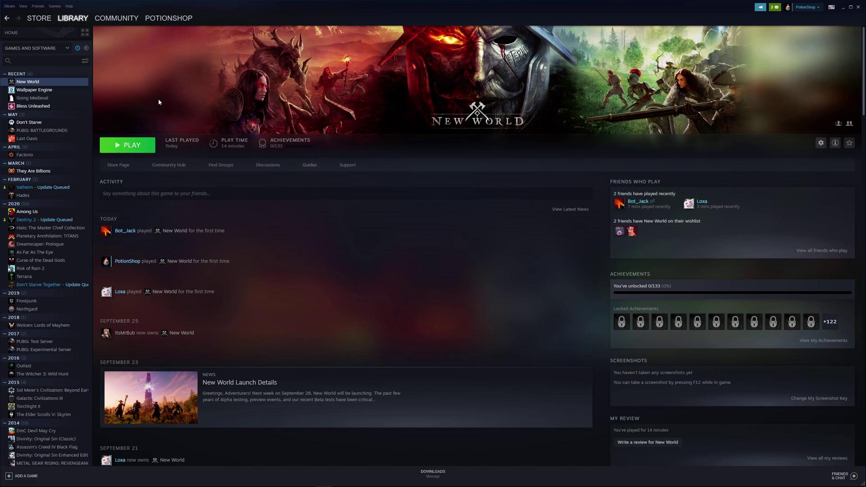
Browse New World's local files and delete steam_appid.txt from the game's install folder.
{"action": "right_click", "coordinate": [55, 83]}
{"action": "mouse_move", "coordinate": [86, 118]}
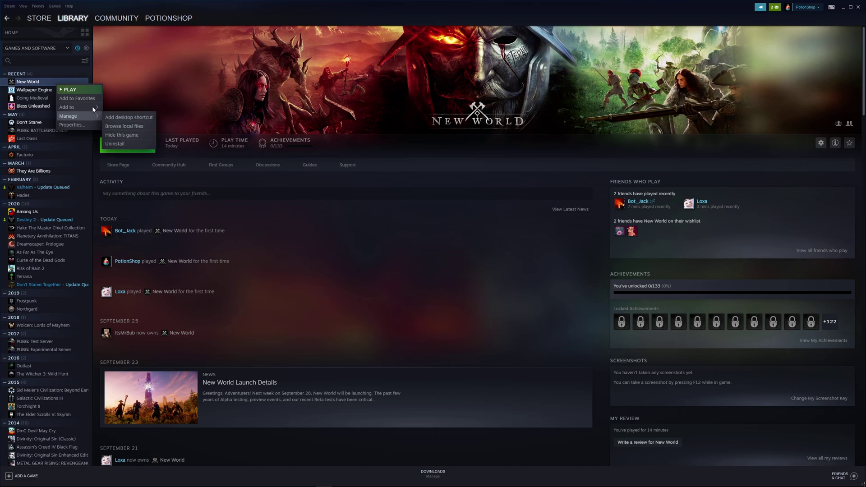
{"action": "right_click", "coordinate": [36, 83]}
{"action": "mouse_move", "coordinate": [57, 114]}
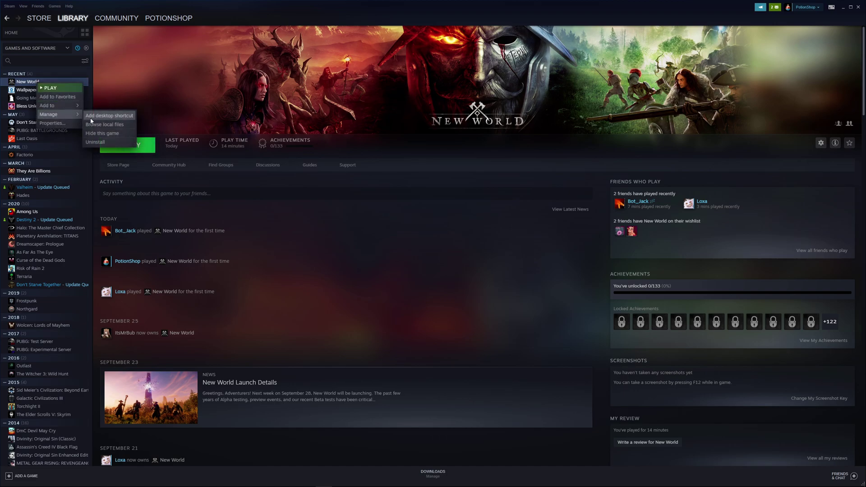
{"action": "left_click", "coordinate": [105, 124]}
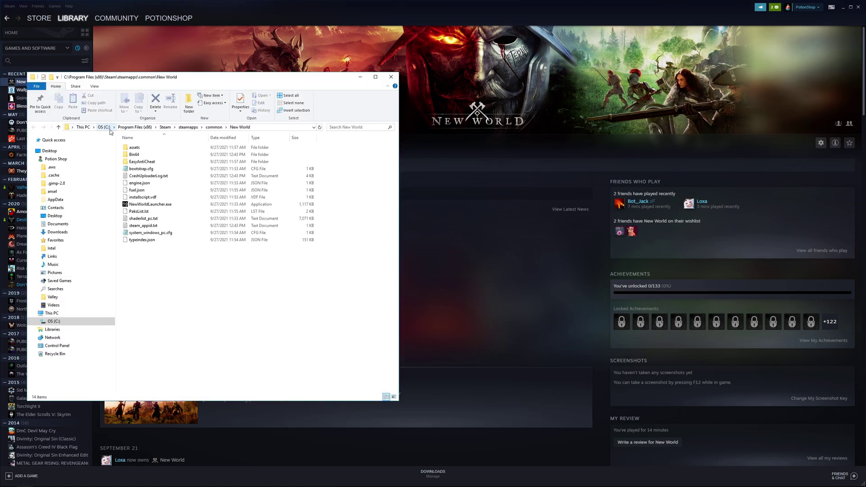
{"action": "left_click", "coordinate": [163, 228]}
{"action": "key", "text": "Delete"}
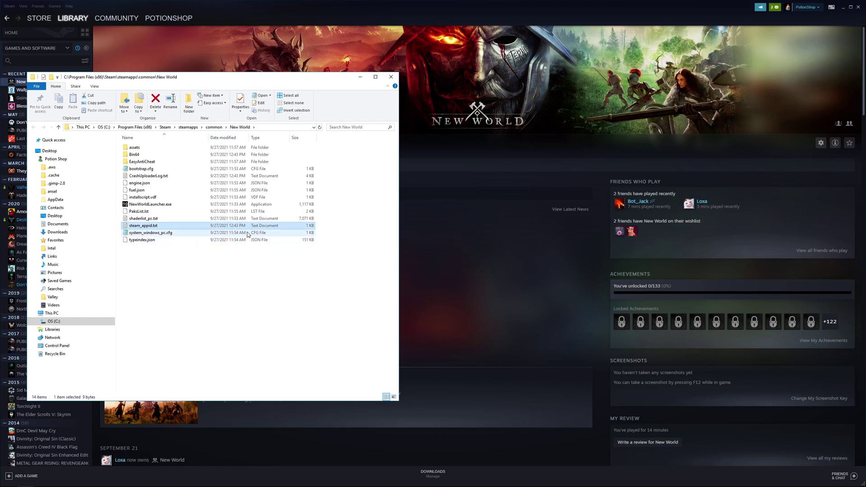
Turn off running NewWorldLauncher.exe as an administrator in its compatibility settings, and check its high DPI settings.
{"action": "left_click", "coordinate": [162, 206]}
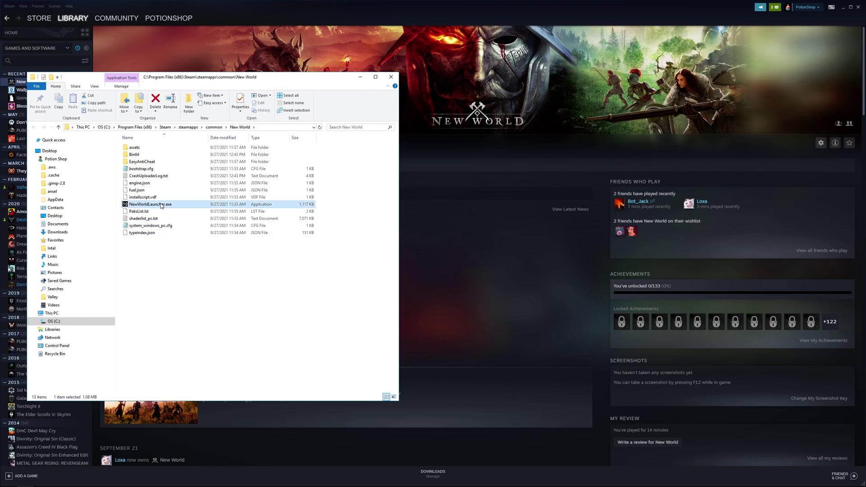
{"action": "right_click", "coordinate": [161, 205]}
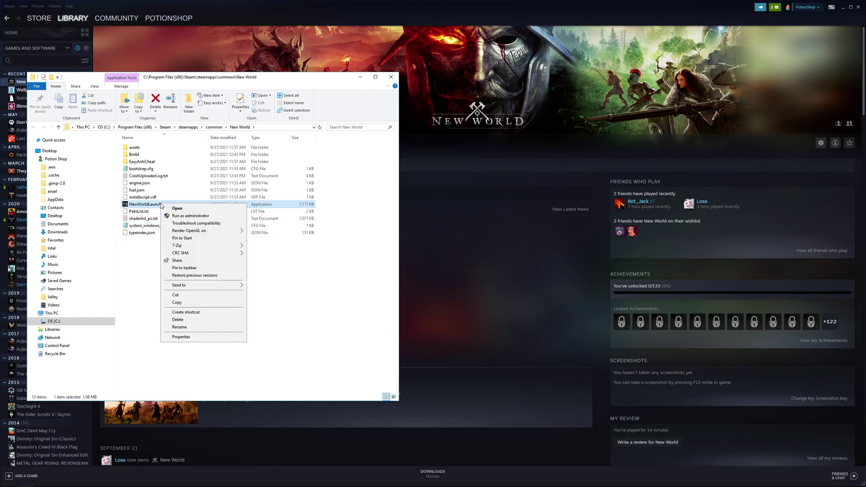
{"action": "left_click", "coordinate": [184, 336]}
{"action": "left_click", "coordinate": [224, 226]}
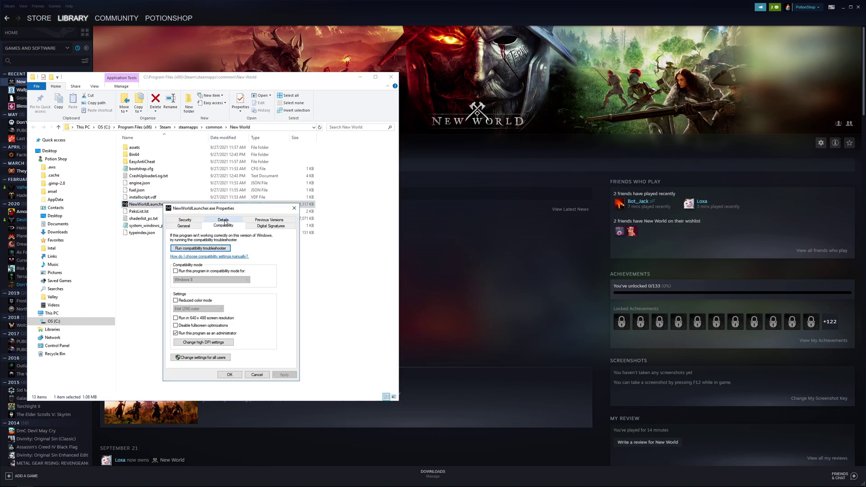
{"action": "left_click_drag", "start_coordinate": [230, 209], "coordinate": [330, 179]}
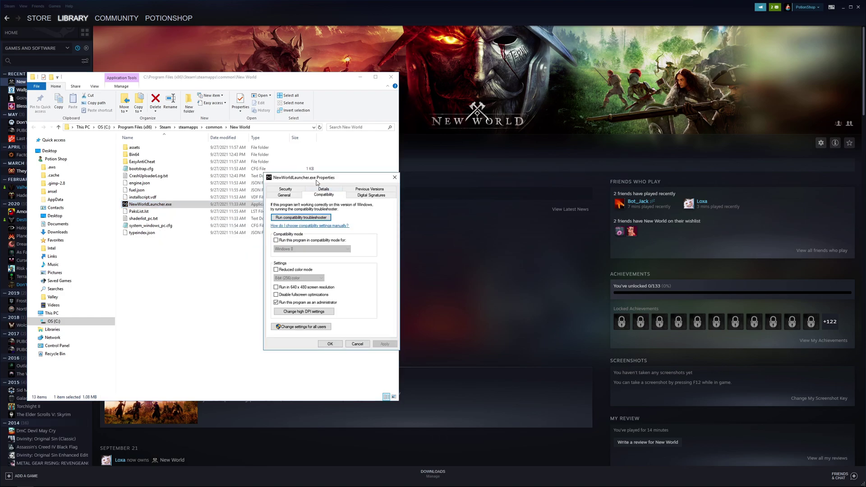
{"action": "left_click", "coordinate": [293, 303]}
{"action": "left_click_drag", "start_coordinate": [347, 179], "coordinate": [303, 171]}
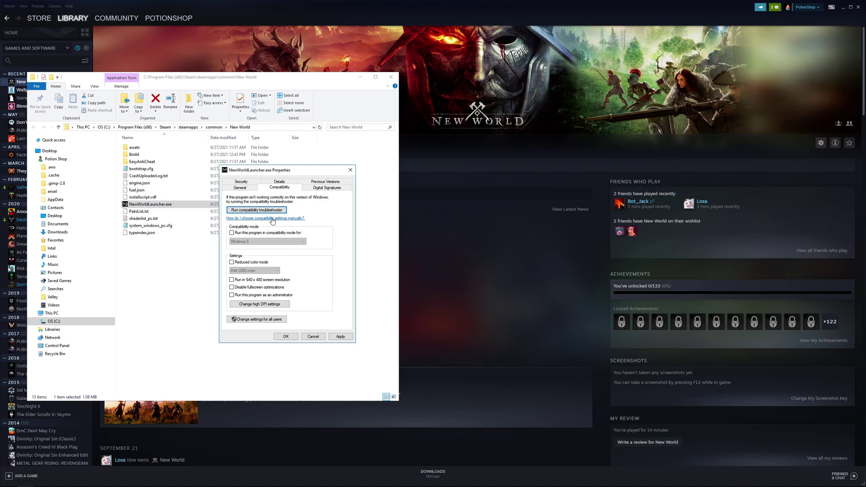
{"action": "left_click", "coordinate": [267, 304]}
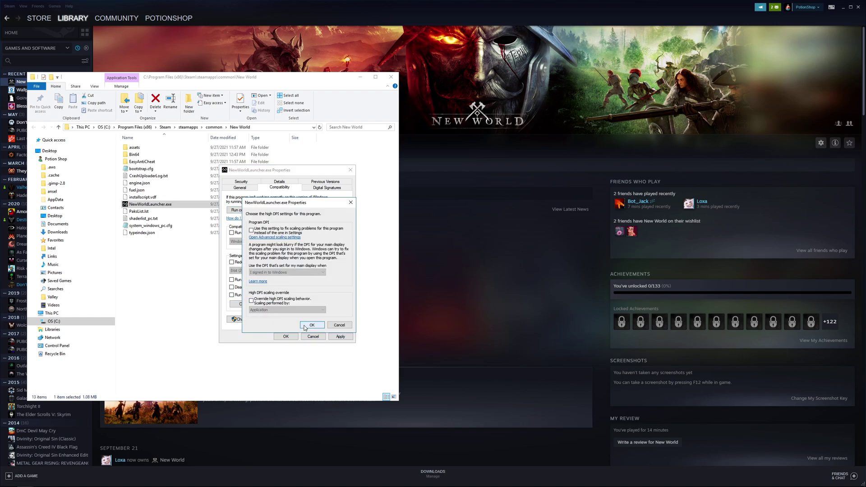
{"action": "left_click", "coordinate": [311, 326]}
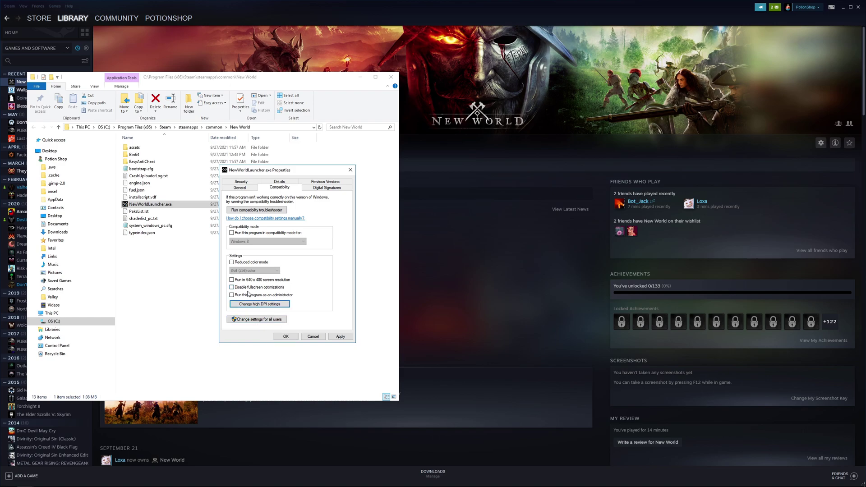
{"action": "left_click", "coordinate": [287, 338]}
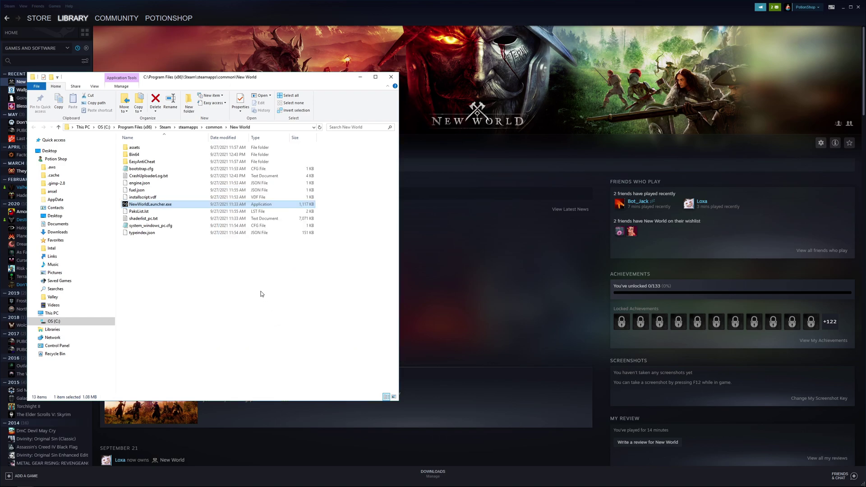
Review the compatibility and high DPI settings of NewWorld.exe in the Bin64 folder.
{"action": "double_click", "coordinate": [158, 156]}
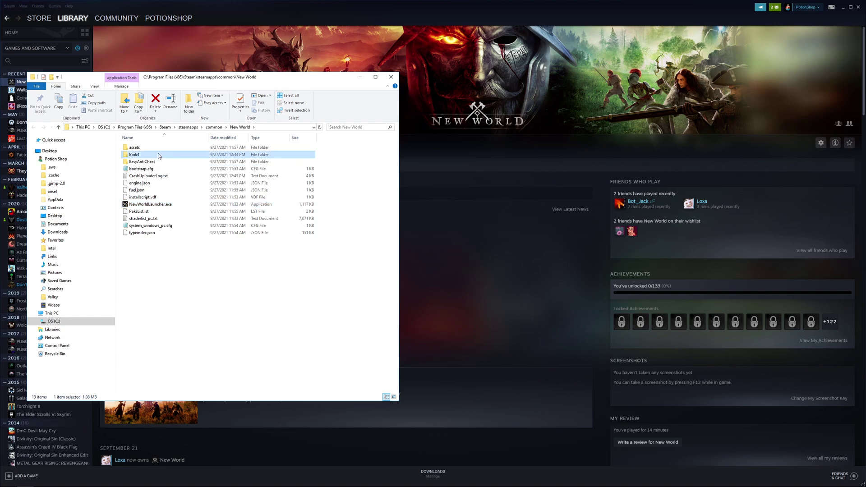
{"action": "scroll", "coordinate": [158, 318], "scroll_direction": "down", "scroll_amount": 1}
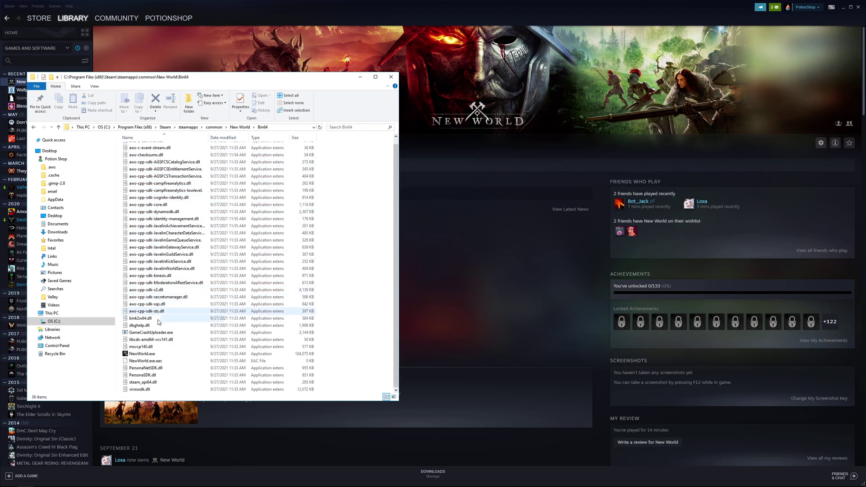
{"action": "left_click", "coordinate": [158, 353]}
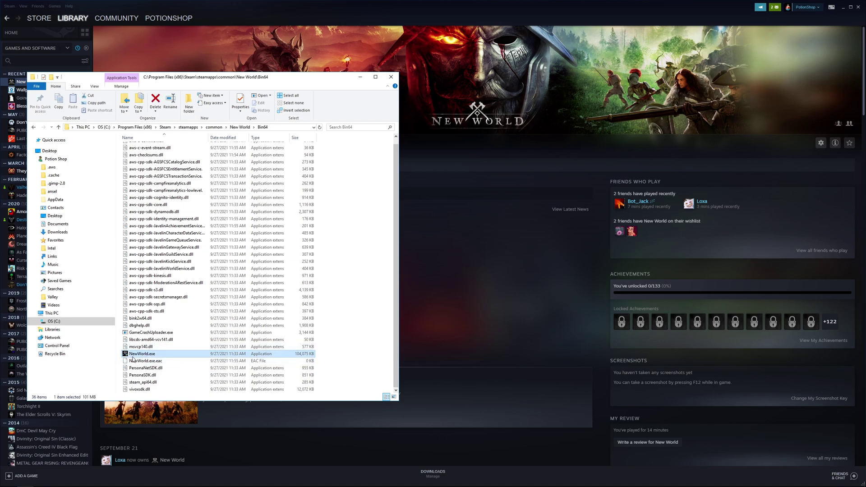
{"action": "right_click", "coordinate": [148, 356]}
{"action": "left_click", "coordinate": [173, 351]}
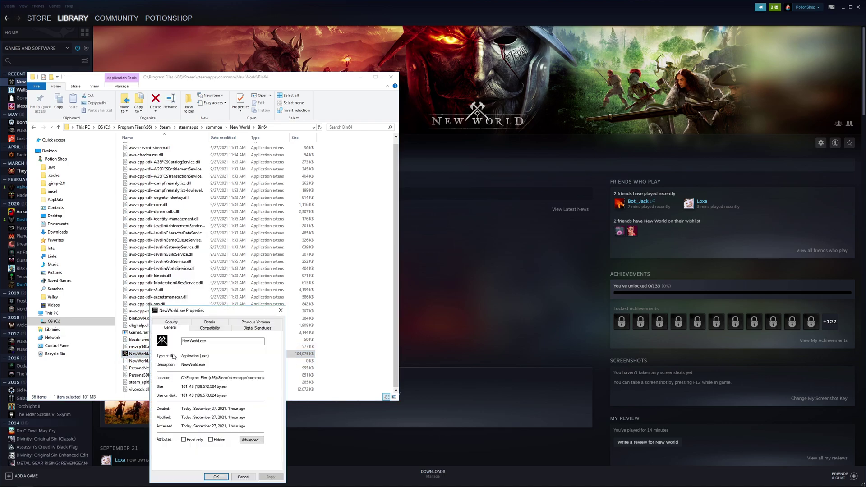
{"action": "left_click", "coordinate": [208, 330]}
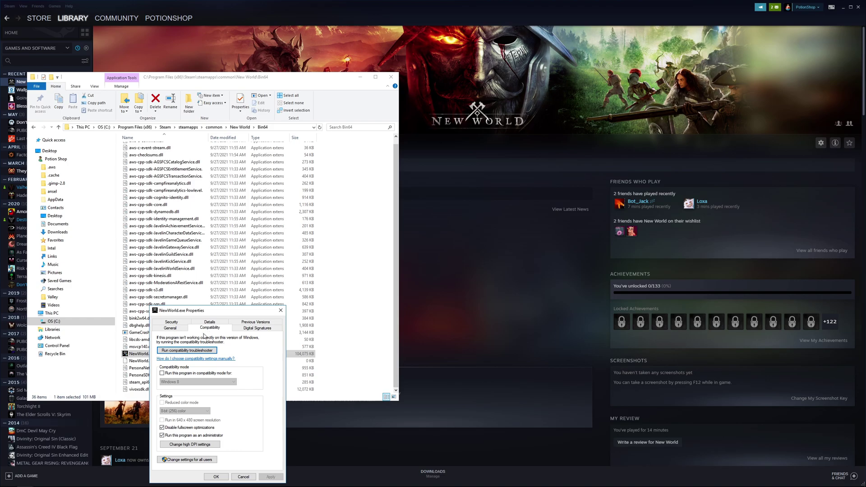
{"action": "left_click", "coordinate": [190, 445]}
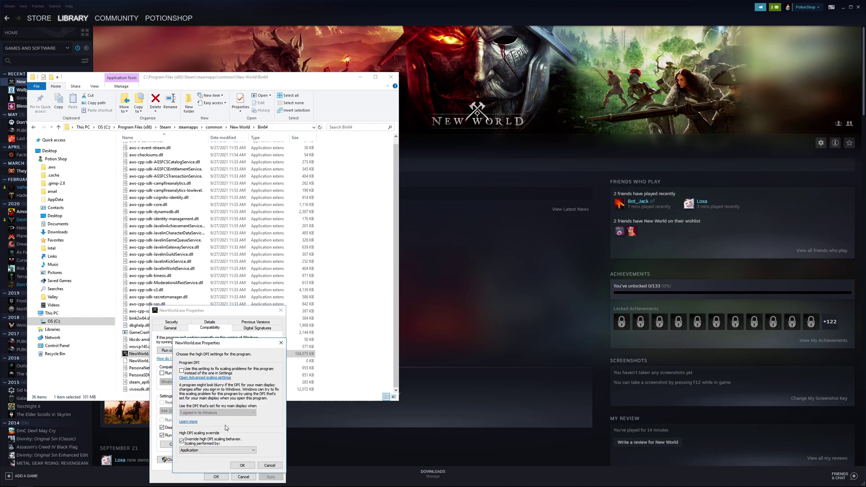
{"action": "left_click", "coordinate": [232, 461]}
{"action": "left_click", "coordinate": [215, 477]}
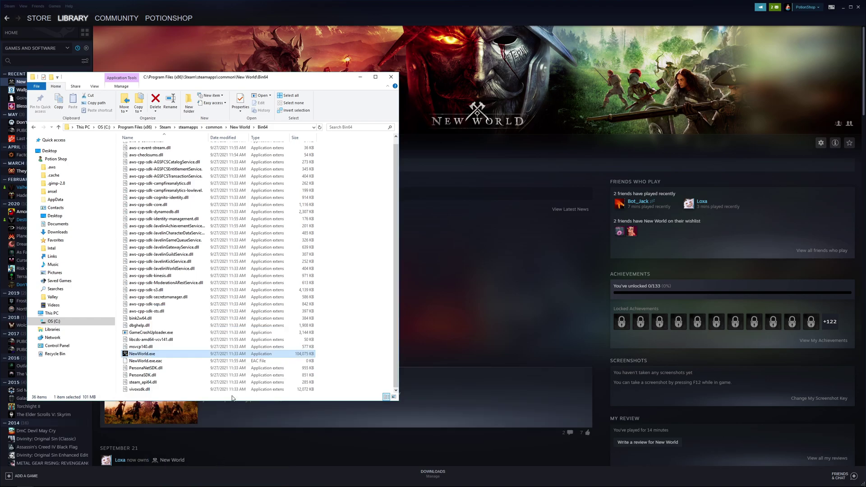
Return to the New World folder and recheck the compatibility settings of NewWorldLauncher.exe.
{"action": "key", "text": "alt+Up"}
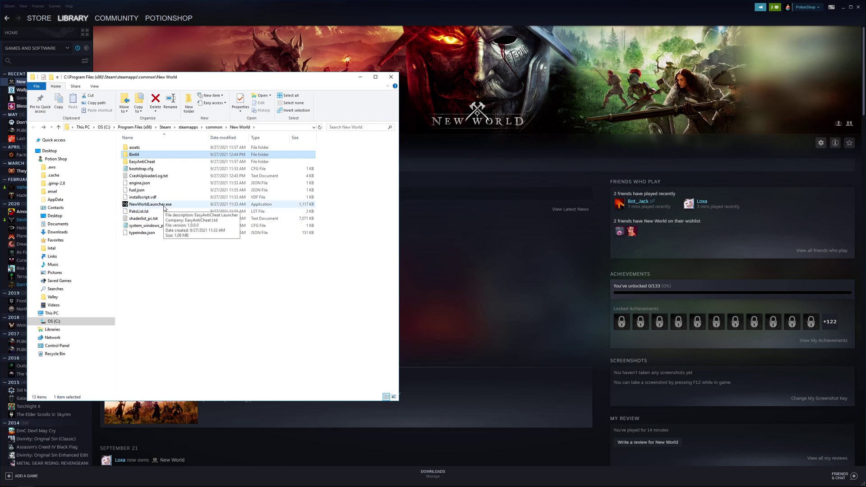
{"action": "left_click", "coordinate": [164, 206]}
{"action": "right_click", "coordinate": [165, 206]}
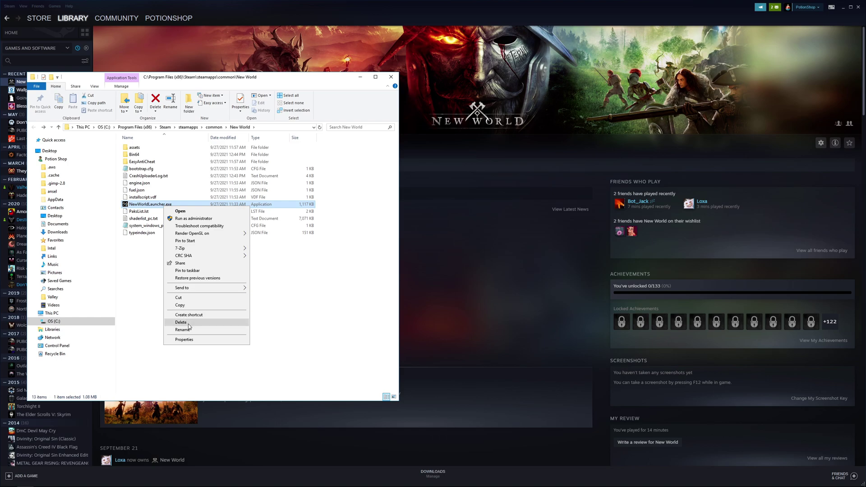
{"action": "left_click", "coordinate": [190, 341]}
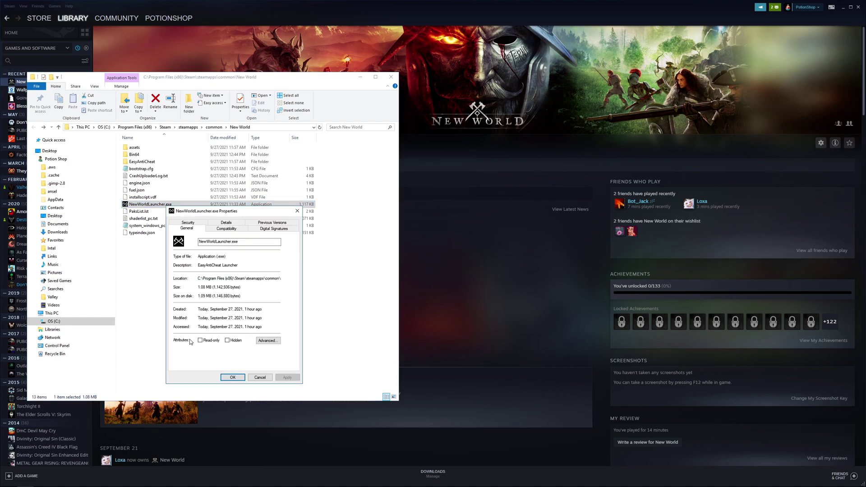
{"action": "left_click", "coordinate": [230, 230]}
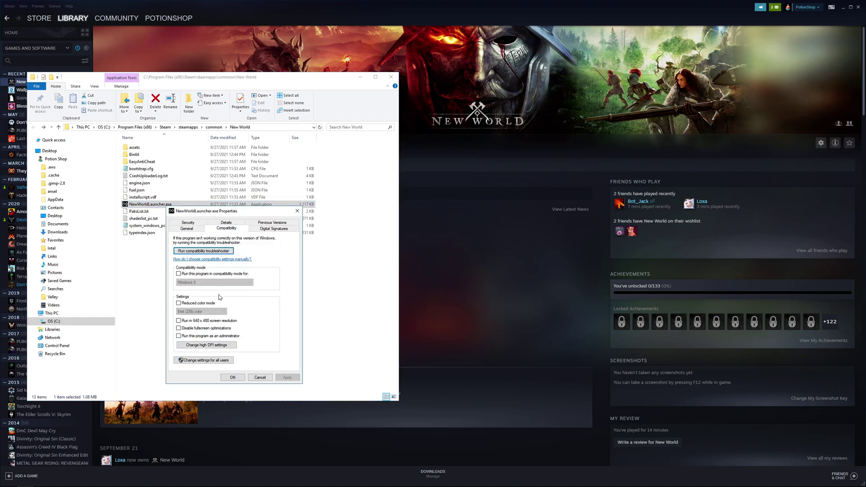
{"action": "left_click", "coordinate": [233, 377]}
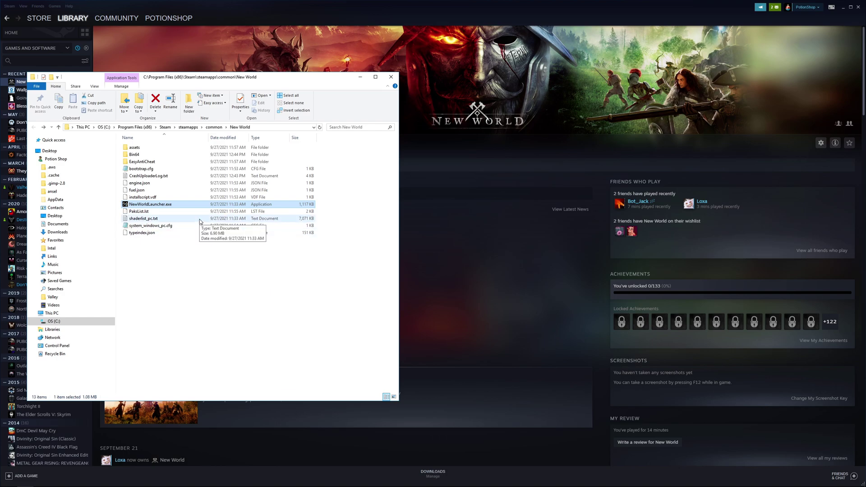
Search the Program Files (x86) folder on the C: drive for "appid", and close the file window.
{"action": "left_click", "coordinate": [69, 324]}
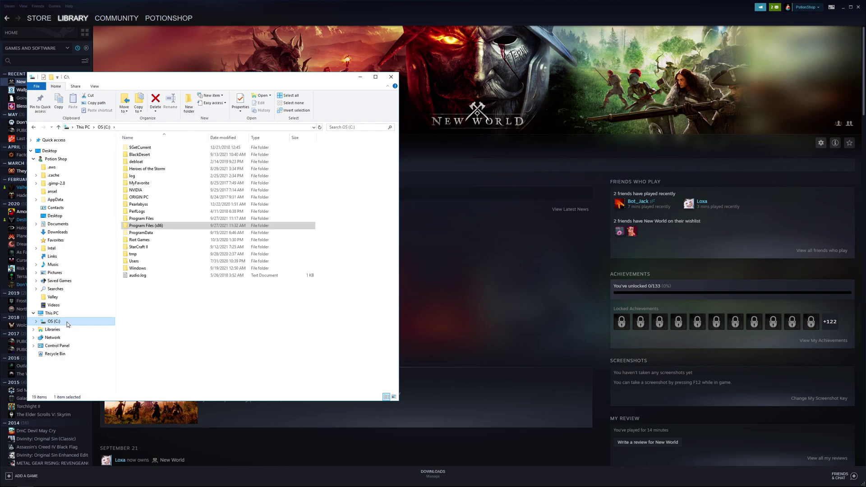
{"action": "double_click", "coordinate": [157, 228]}
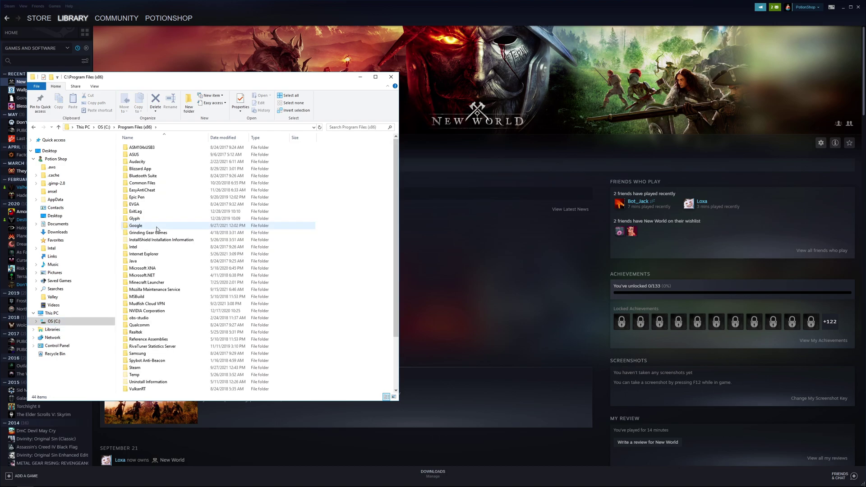
{"action": "left_click", "coordinate": [343, 127]}
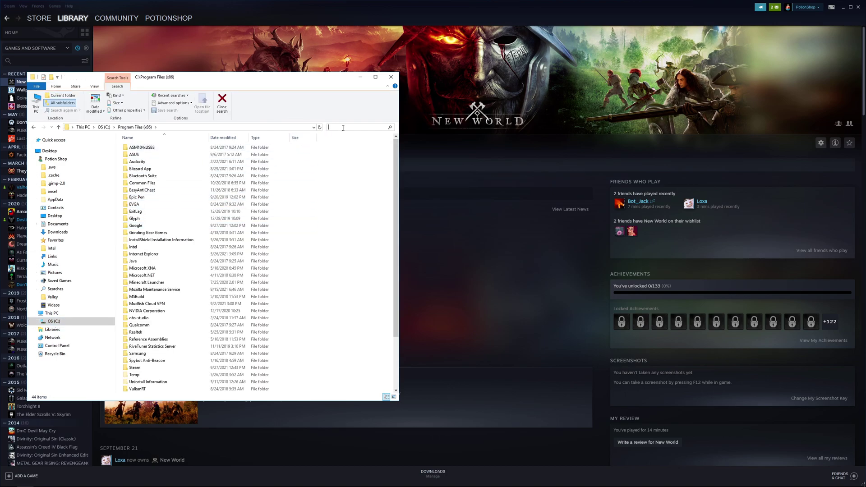
{"action": "type", "text": "appid"}
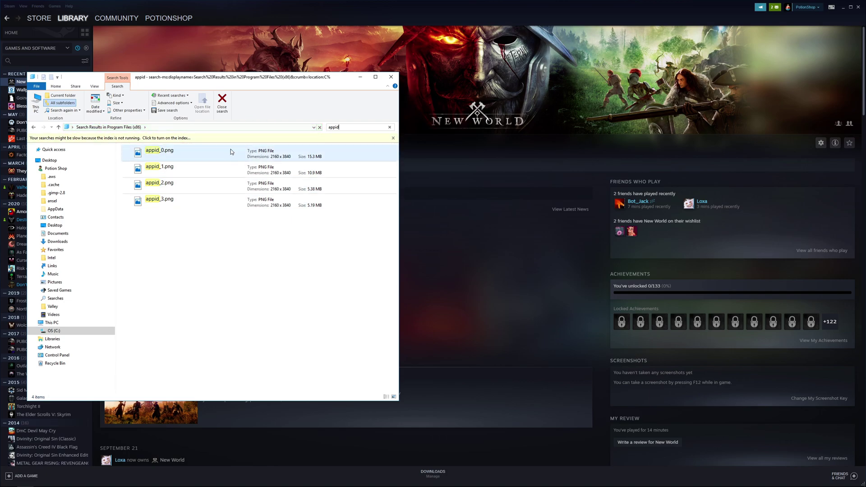
{"action": "left_click", "coordinate": [391, 78]}
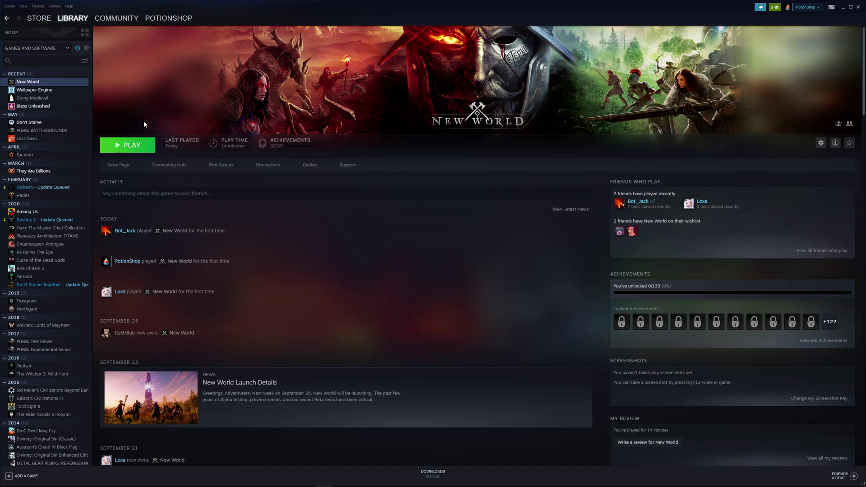
Launch New World from the library again and continue past its opening notice screen.
{"action": "left_click", "coordinate": [129, 146]}
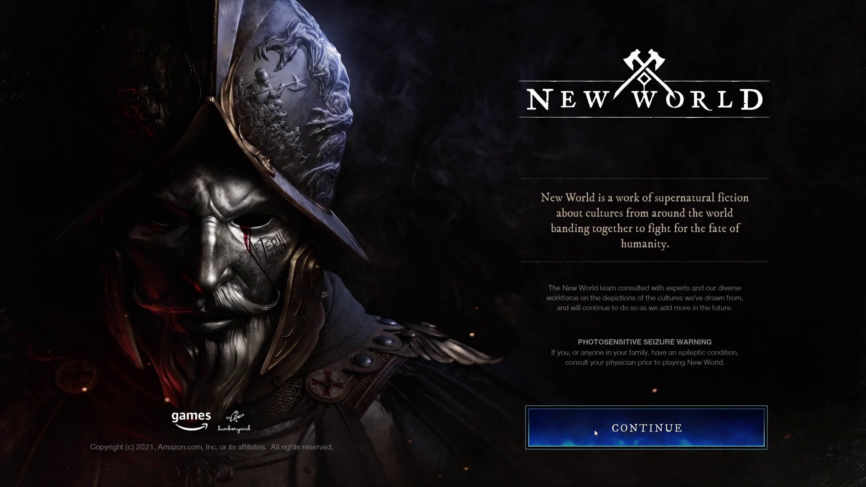
{"action": "left_click", "coordinate": [614, 427]}
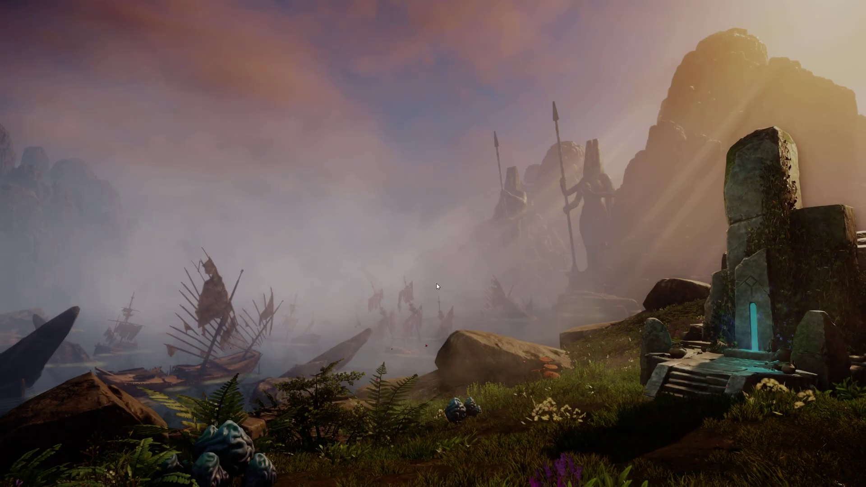